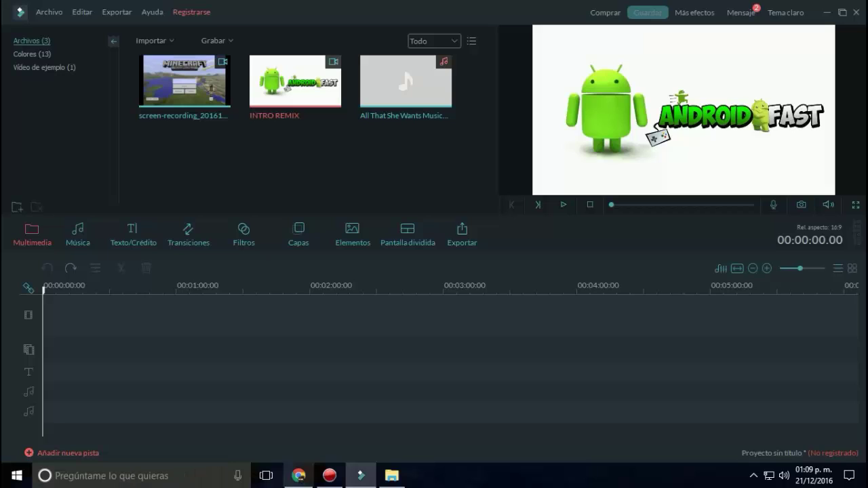
# Add the INTRO REMIX clip from the media library to the start of the video track.
pyautogui.moveTo(361, 476)
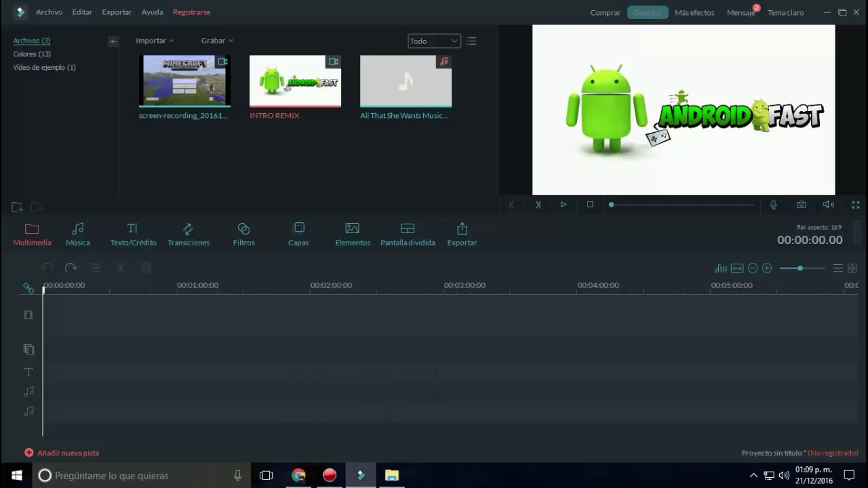
pyautogui.click(307, 163)
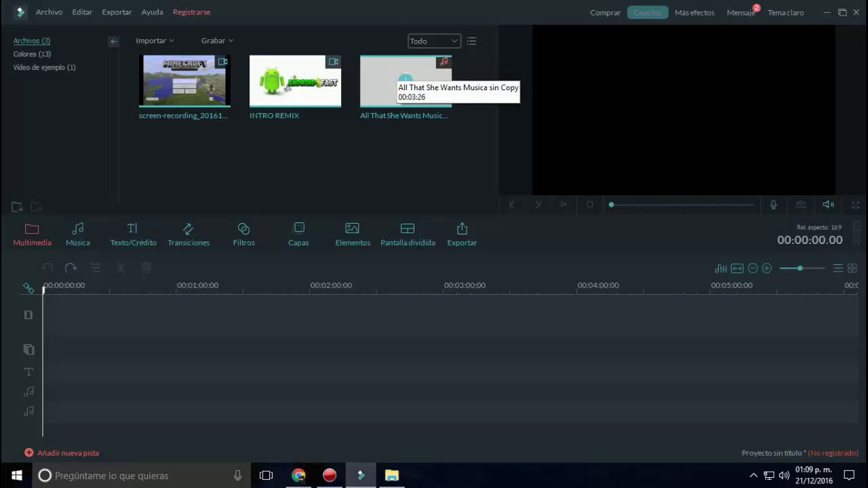
pyautogui.click(295, 81)
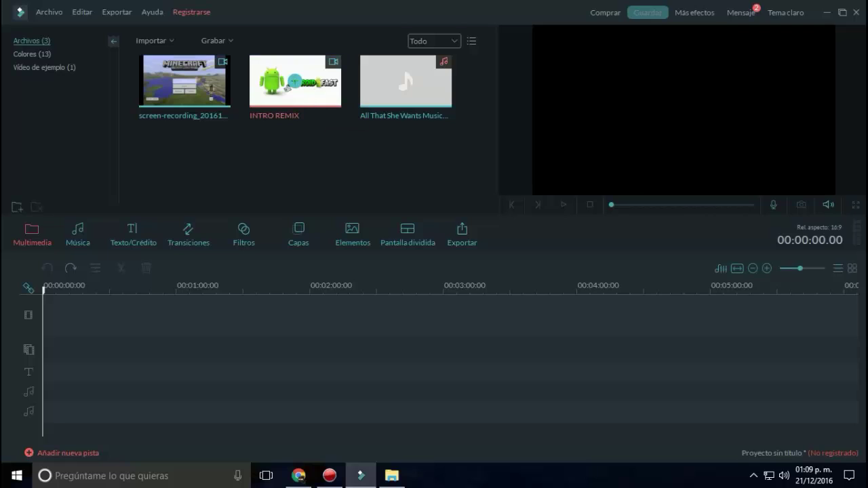
pyautogui.click(329, 148)
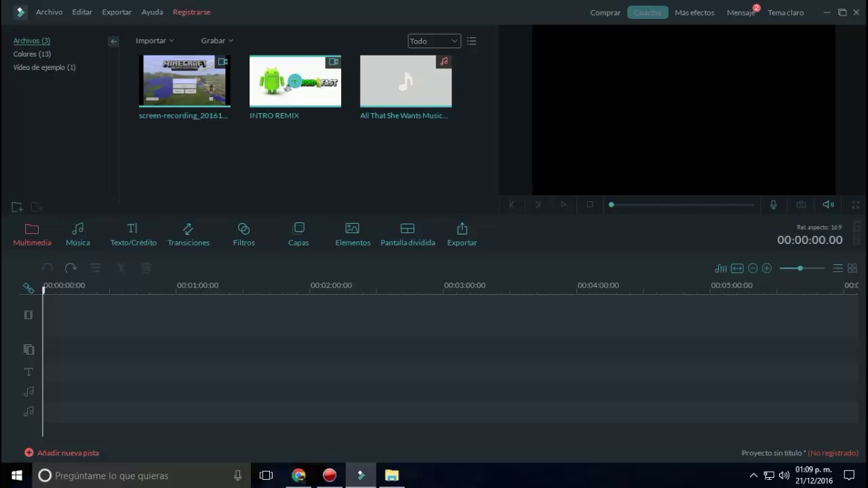
pyautogui.moveTo(293, 81)
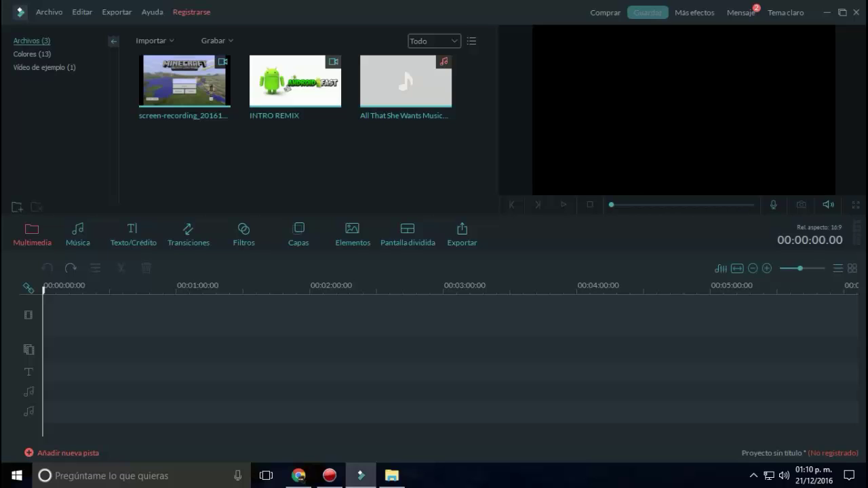
pyautogui.click(293, 82)
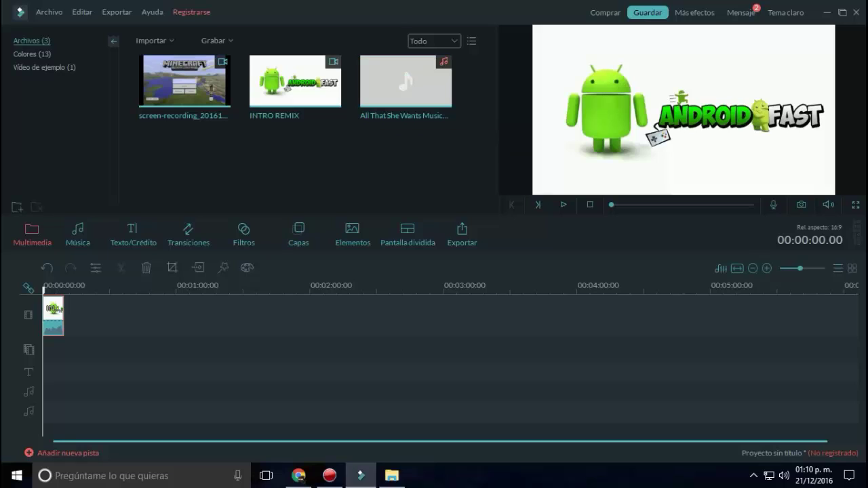
# Delete the INTRO REMIX clip from the timeline.
pyautogui.rightClick(55, 313)
pyautogui.click(119, 339)
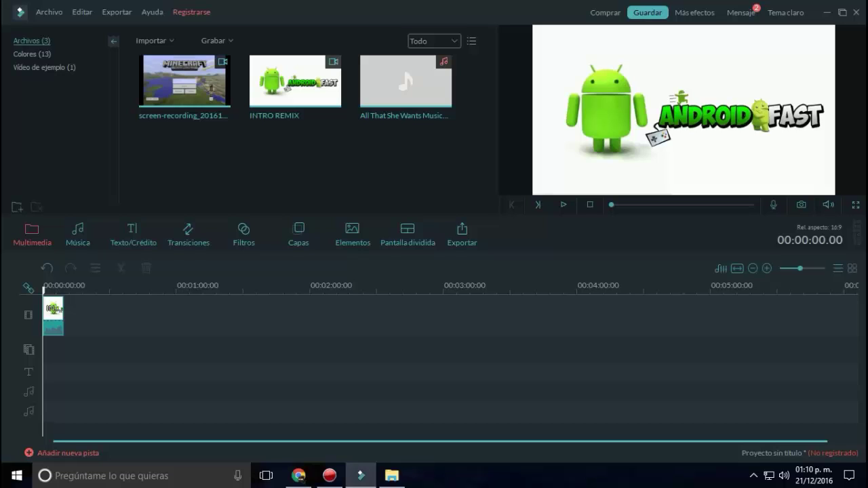
pyautogui.click(54, 316)
pyautogui.press('Delete')
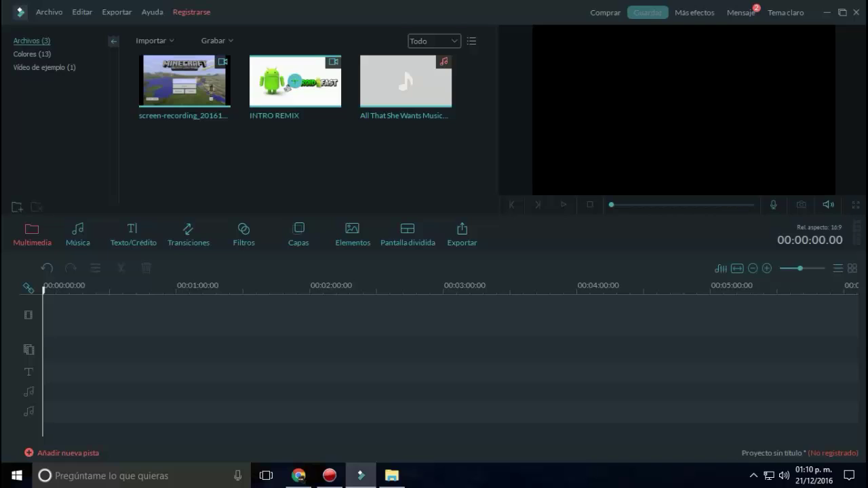
# Place INTRO REMIX on the video track again, and undo the placement.
pyautogui.moveTo(290, 84)
pyautogui.moveTo(290, 84); pyautogui.dragTo(53, 316)
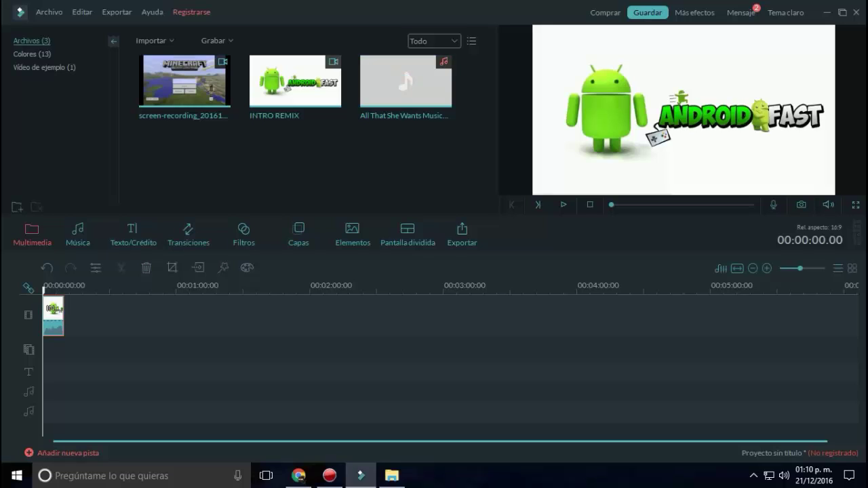
pyautogui.hotkey('ctrl', 'z')
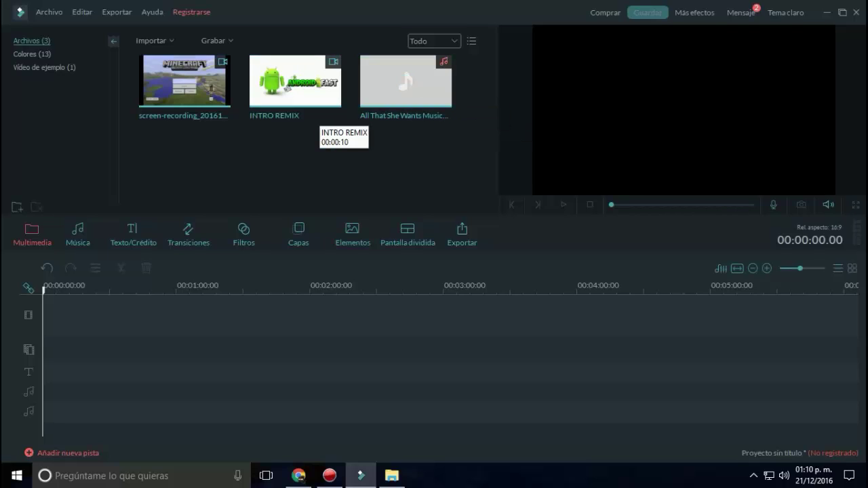
# Place INTRO REMIX at the start of the video track and add the Minecraft screen recording directly after it.
pyautogui.click(295, 81)
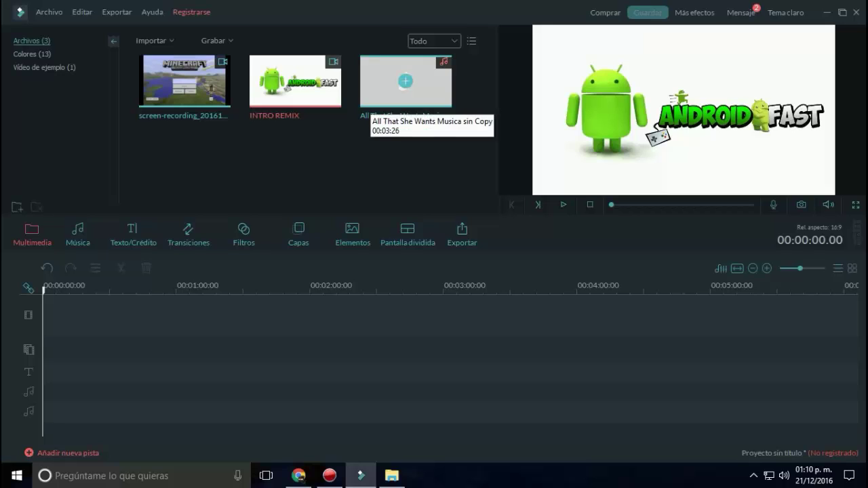
pyautogui.moveTo(295, 83); pyautogui.dragTo(53, 316)
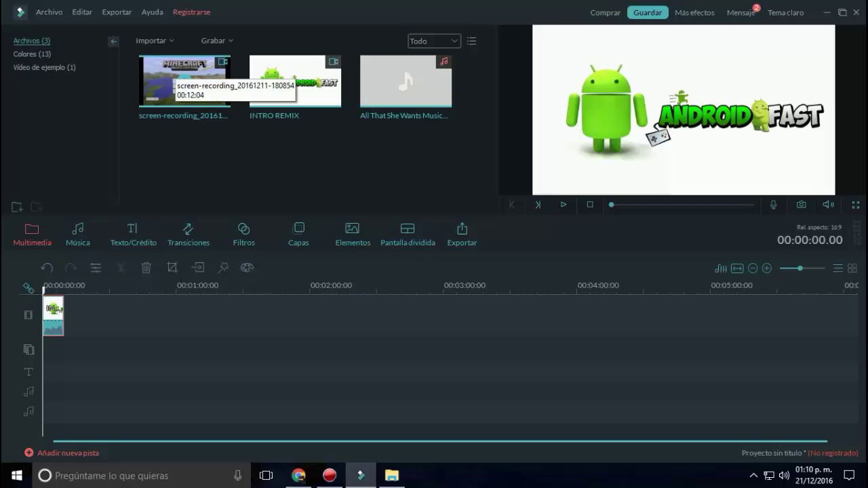
pyautogui.click(175, 70)
pyautogui.rightClick(175, 69)
pyautogui.click(224, 78)
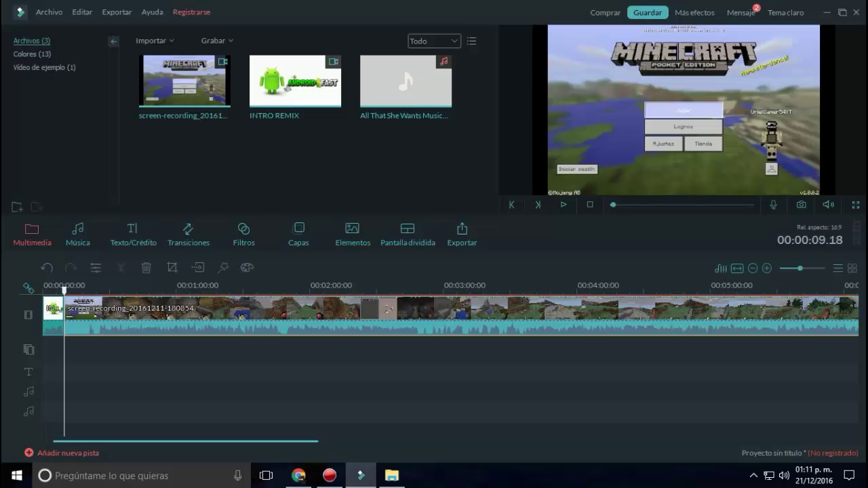
# Cut the screen recording at 00:00:27.03 and 00:00:14.07, and delete everything after the 00:00:14.07 cut.
pyautogui.moveTo(65, 291); pyautogui.dragTo(103, 291)
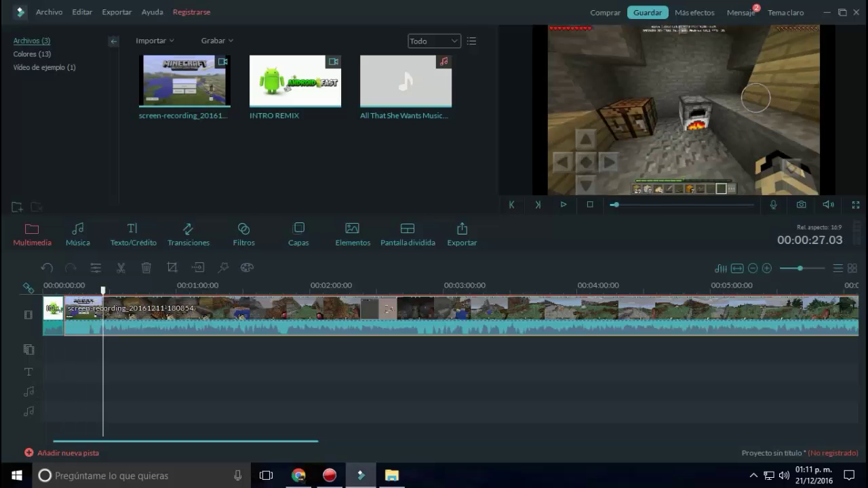
pyautogui.rightClick(266, 320)
pyautogui.click(285, 310)
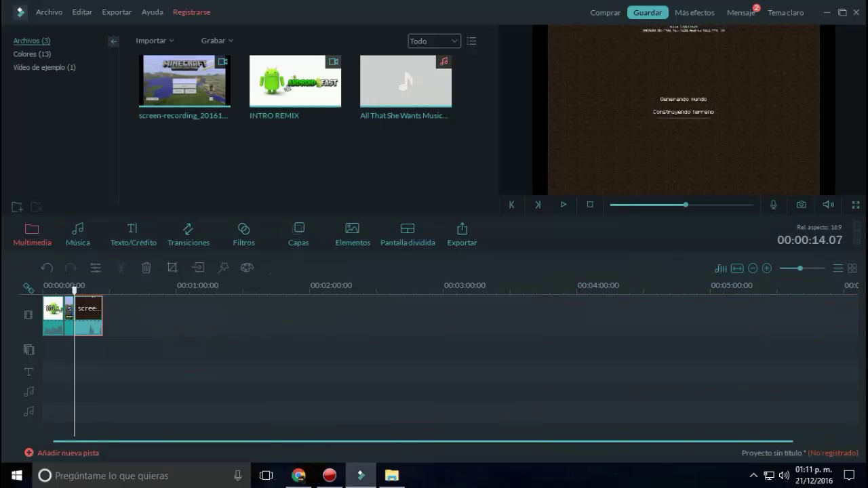
pyautogui.rightClick(88, 313)
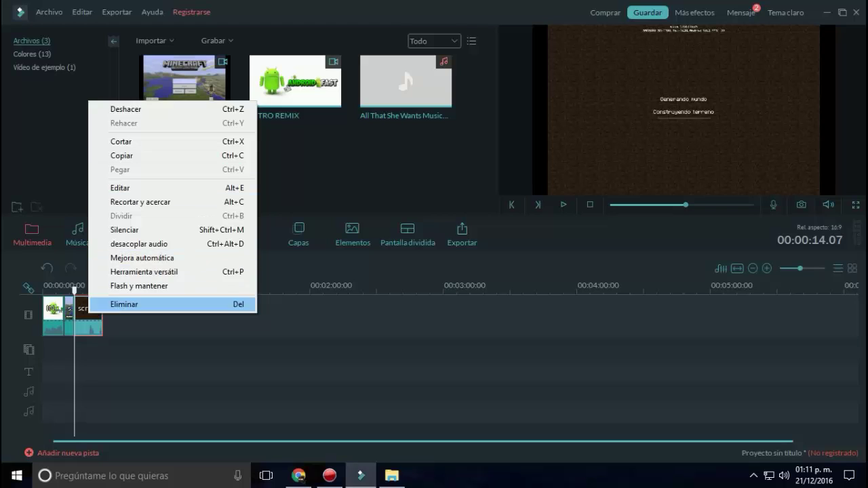
pyautogui.click(136, 304)
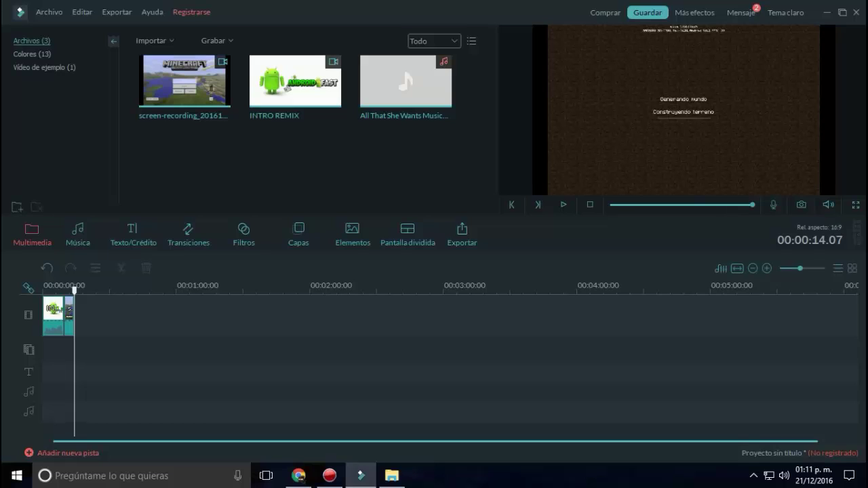
pyautogui.moveTo(75, 291)
pyautogui.mouseDown()
pyautogui.moveTo(43, 290)
pyautogui.moveTo(73, 290)
pyautogui.mouseUp()
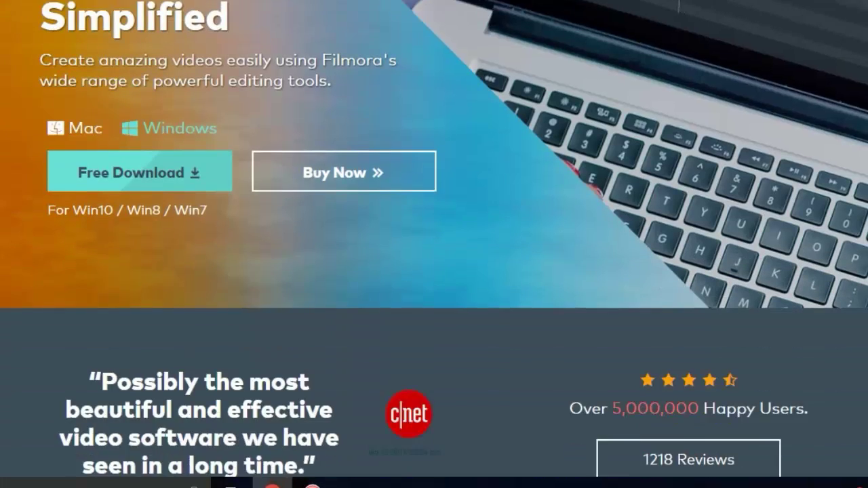
# On the Filmora website, start the free download for Windows.
pyautogui.scroll(-1, 434, 245)
pyautogui.scroll(4, 435, 244)
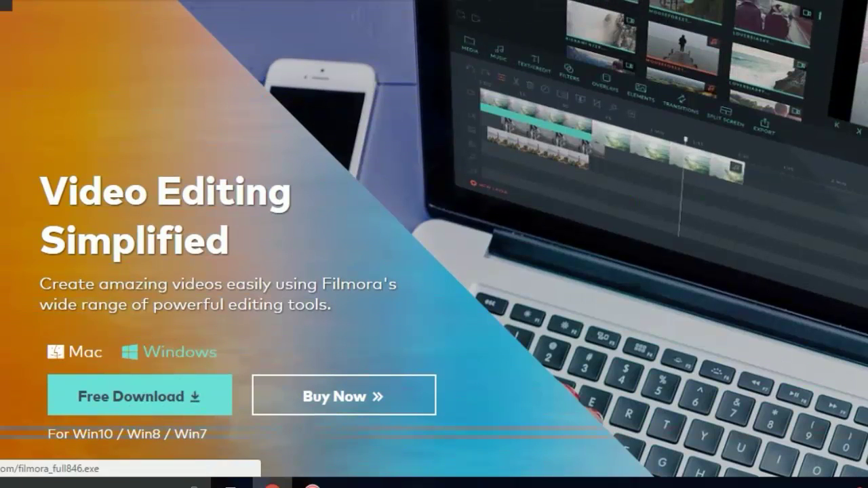
pyautogui.click(140, 396)
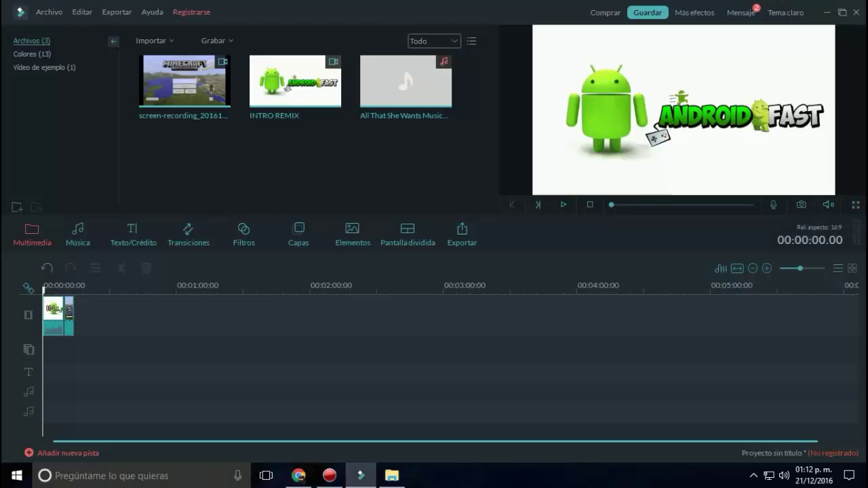
pyautogui.moveTo(294, 82)
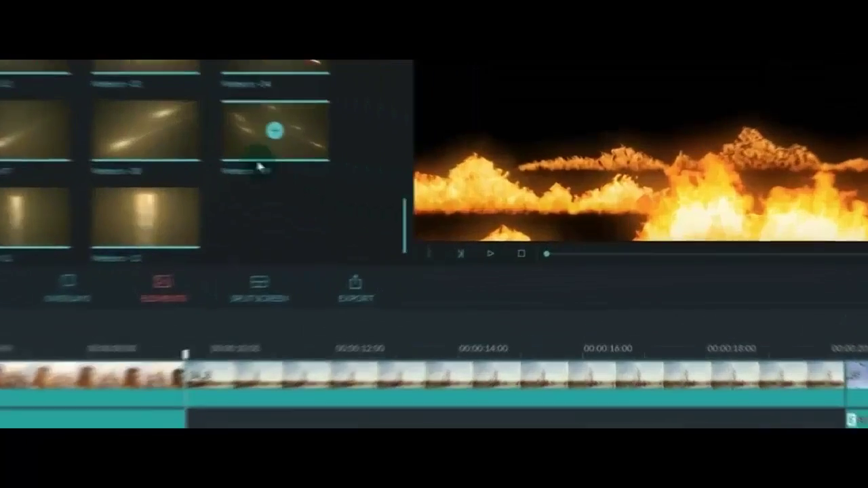
pyautogui.moveTo(239, 137); pyautogui.dragTo(379, 359)
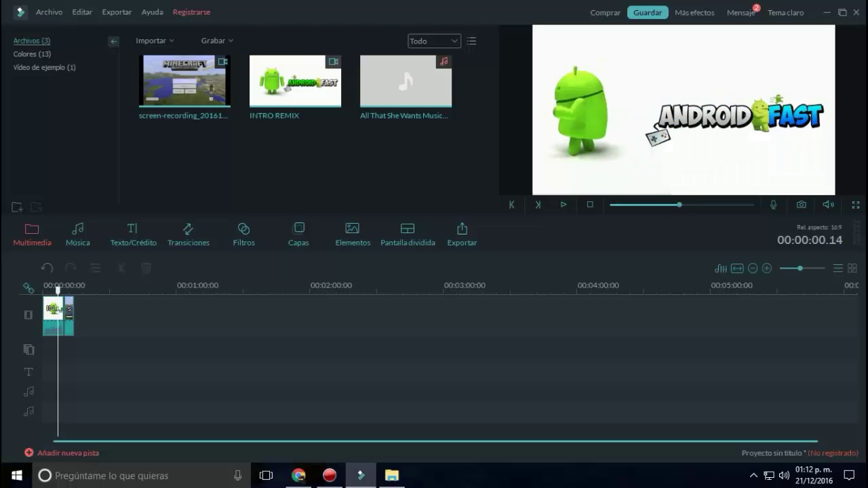
pyautogui.moveTo(57, 291)
pyautogui.mouseDown()
pyautogui.moveTo(66, 290)
pyautogui.moveTo(47, 290)
pyautogui.mouseUp()
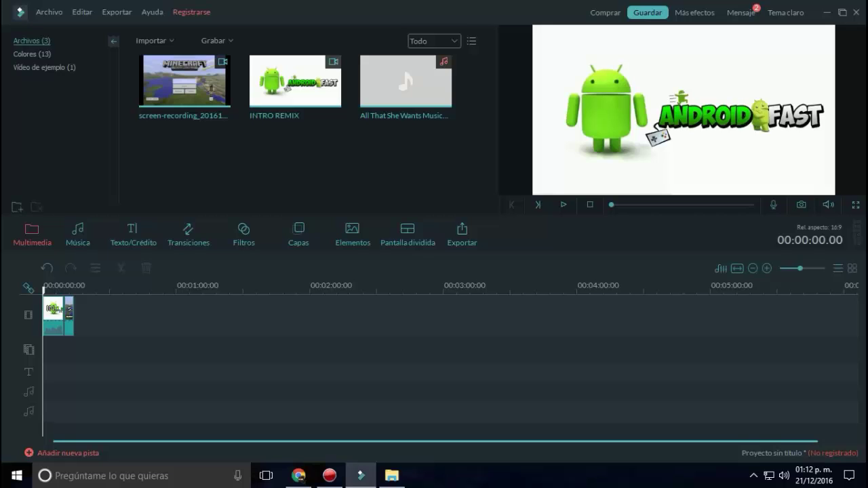
# Add the All That She Wants music to the audio track at 00:00:10.07 and trim its end to match the video's end.
pyautogui.rightClick(427, 87)
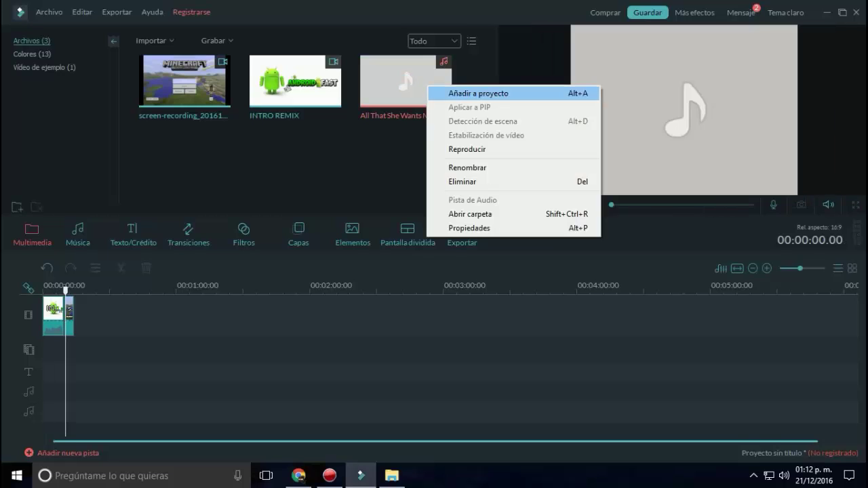
pyautogui.click(475, 93)
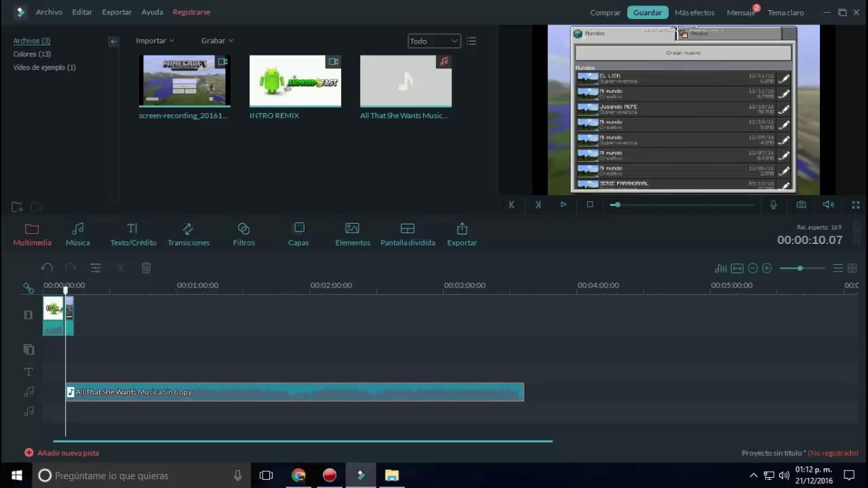
pyautogui.moveTo(523, 392); pyautogui.dragTo(75, 392)
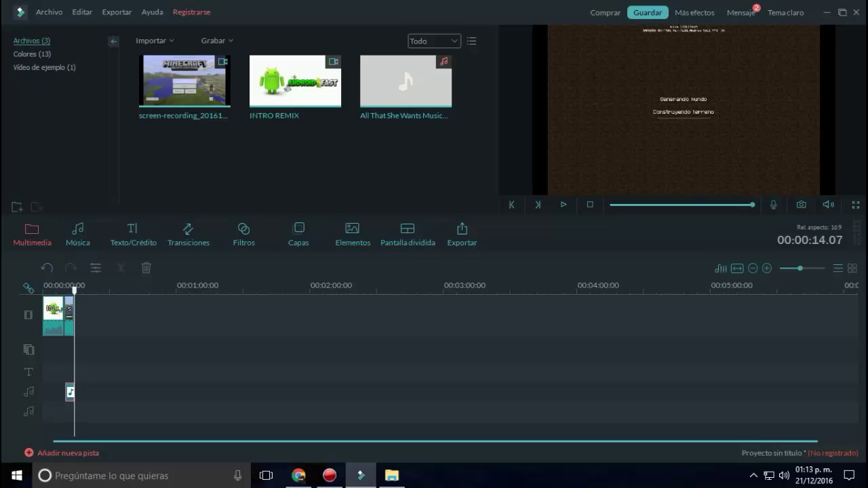
# Lower the volume of the music clip under the screen recording to near its minimum.
pyautogui.moveTo(75, 290)
pyautogui.mouseDown()
pyautogui.moveTo(59, 290)
pyautogui.moveTo(66, 291)
pyautogui.mouseUp()
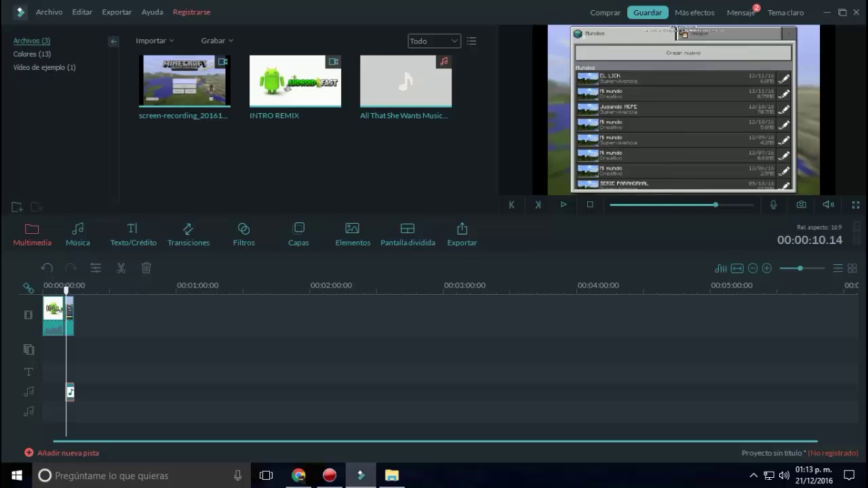
pyautogui.doubleClick(70, 392)
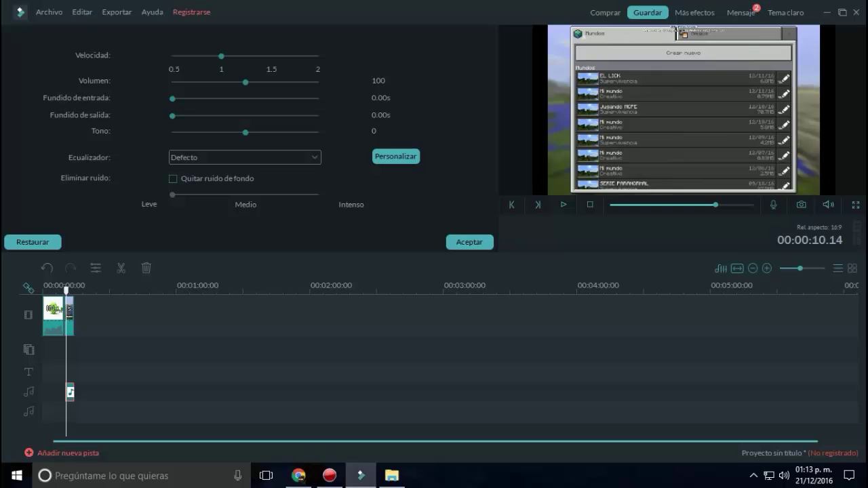
pyautogui.moveTo(245, 82); pyautogui.dragTo(180, 83)
# Set the screen recording clip's contrast to 87, saturation to 94, brightness to -2 and hue to -6.
pyautogui.doubleClick(70, 316)
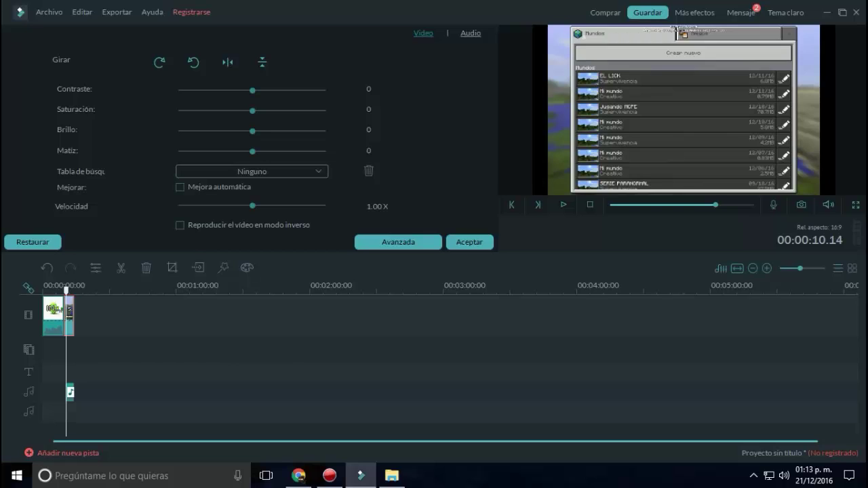
pyautogui.moveTo(252, 90); pyautogui.dragTo(320, 90)
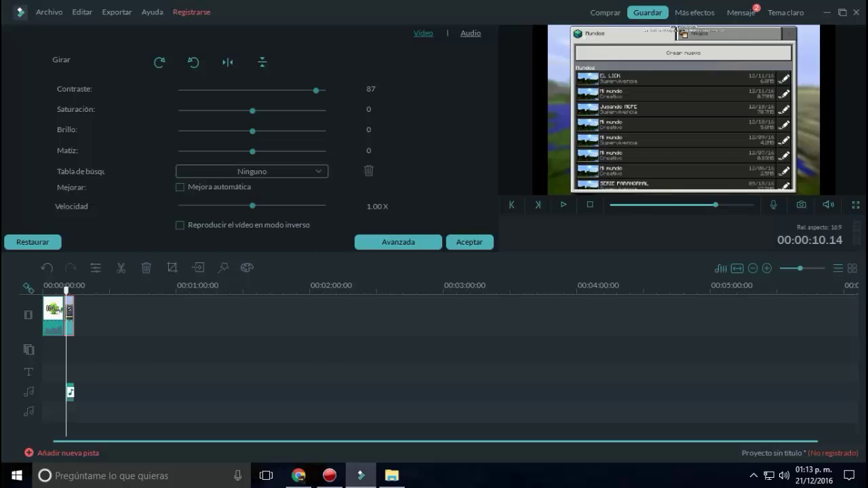
pyautogui.moveTo(252, 111); pyautogui.dragTo(322, 111)
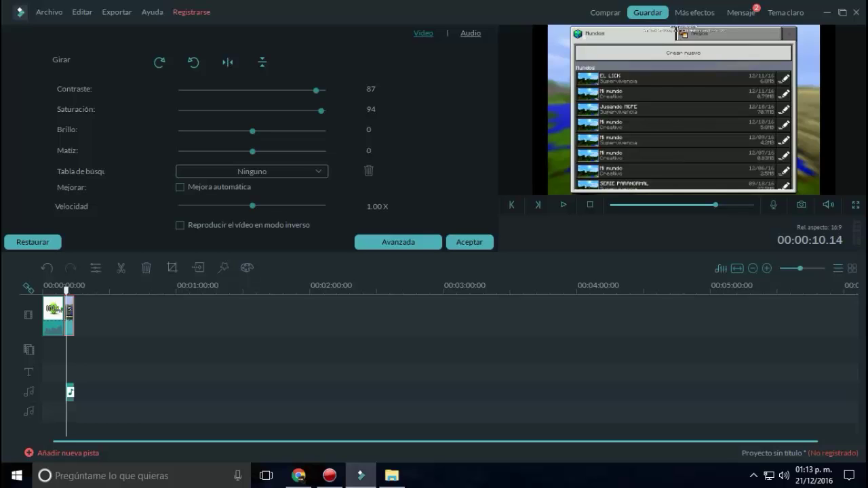
pyautogui.moveTo(252, 131); pyautogui.dragTo(277, 131)
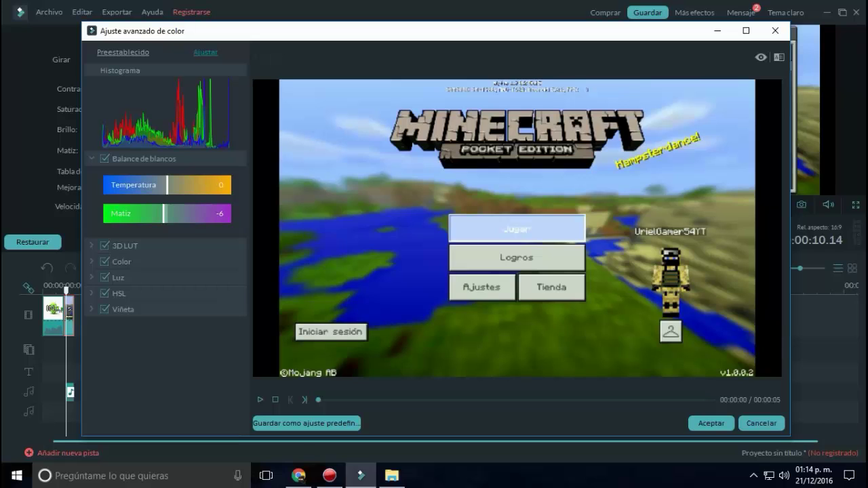
# Look over the advanced color adjustment presets without applying any, and preview the adjusted clip at 00:00:09.18.
pyautogui.click(122, 52)
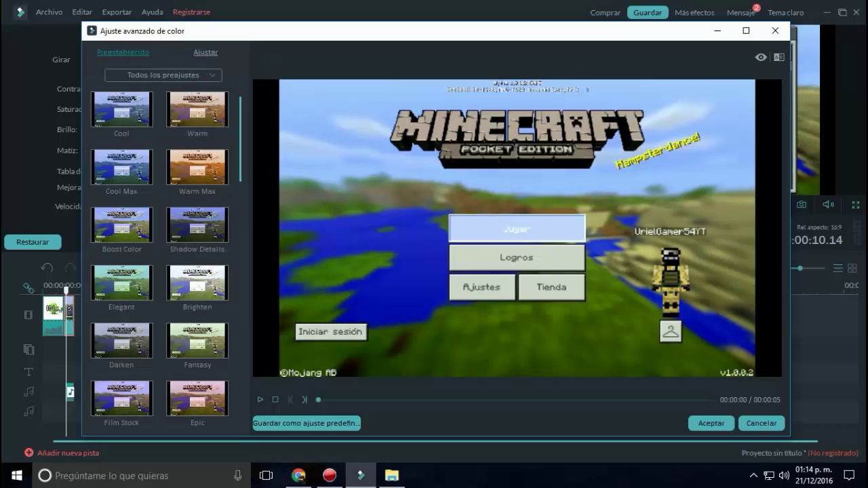
pyautogui.click(776, 31)
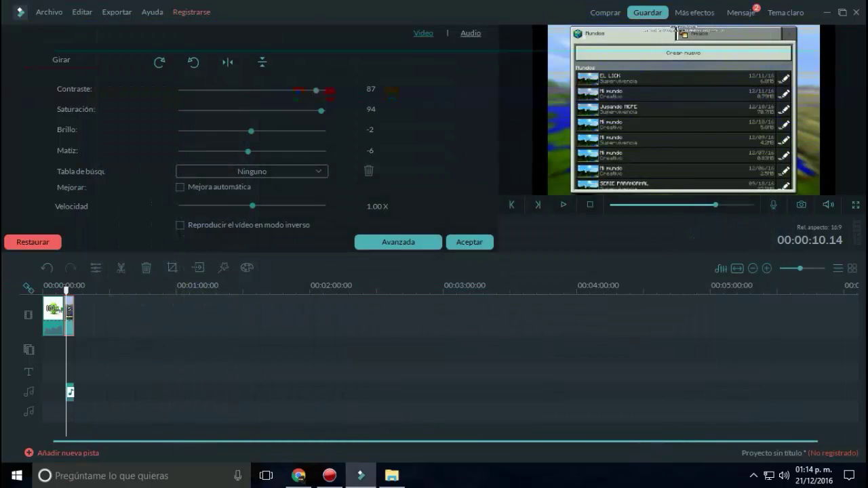
pyautogui.click(64, 287)
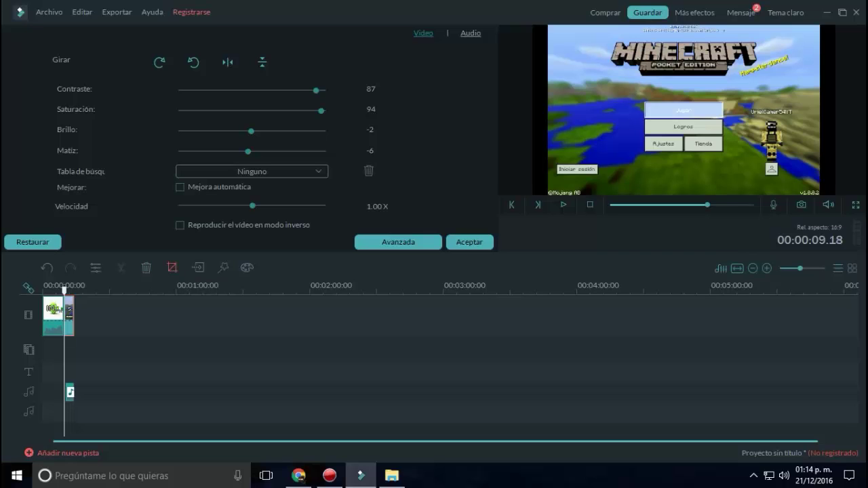
# Crop the screen recording clip to a 16:9 frame of 1728 × 972 to remove its black side bars.
pyautogui.click(172, 268)
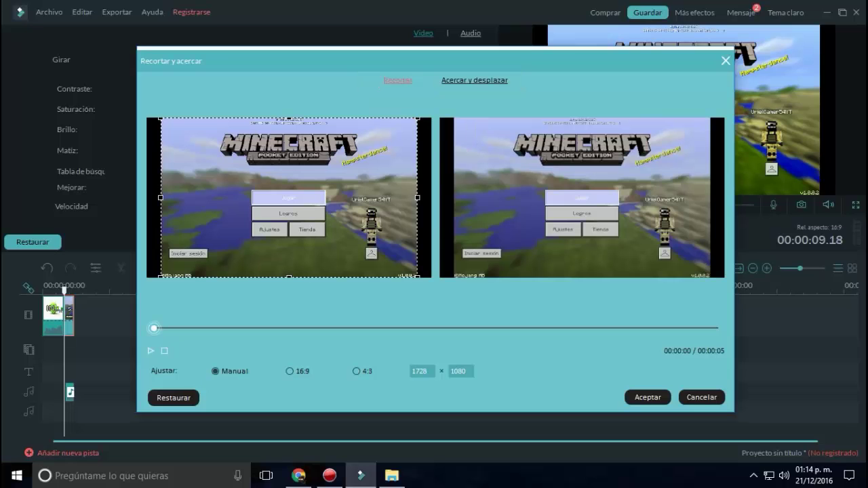
pyautogui.click(290, 371)
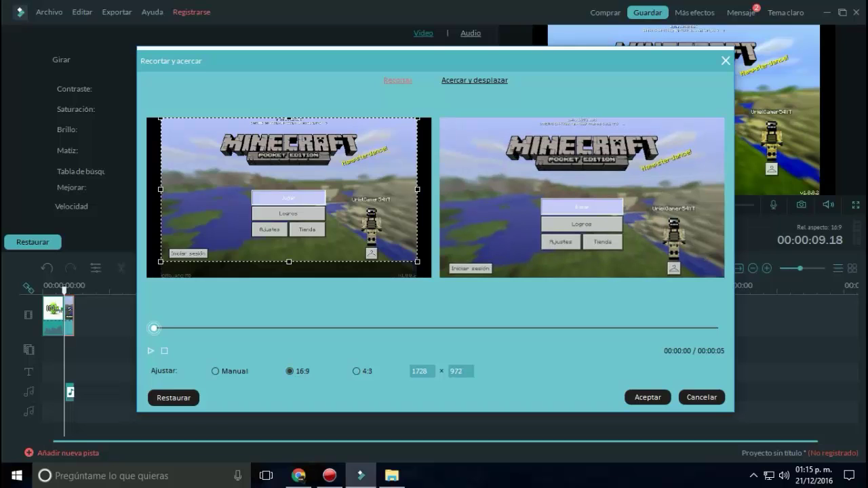
pyautogui.click(648, 398)
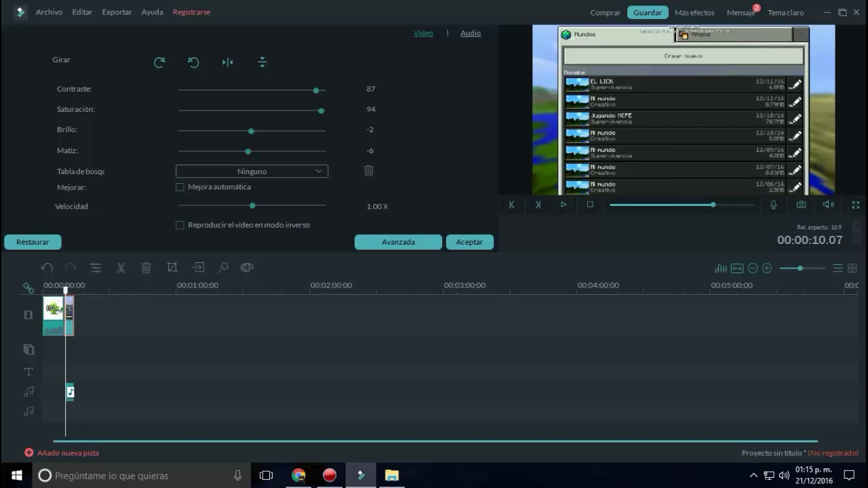
# Play the project from the beginning to preview the intro and the cropped recording, dismissing the performance notice.
pyautogui.moveTo(66, 291); pyautogui.dragTo(43, 291)
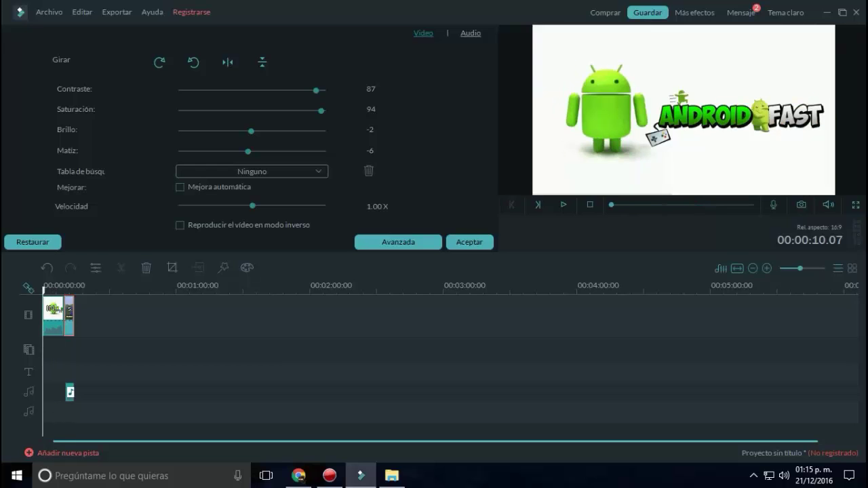
pyautogui.press('space')
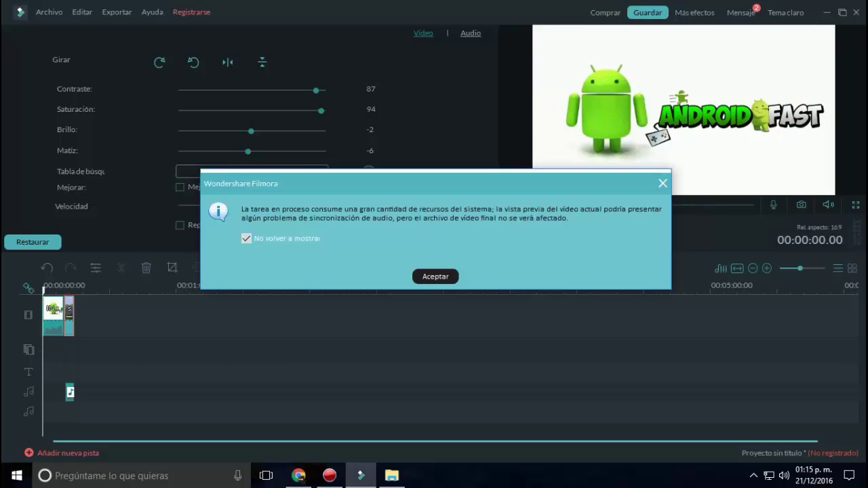
pyautogui.press('Return')
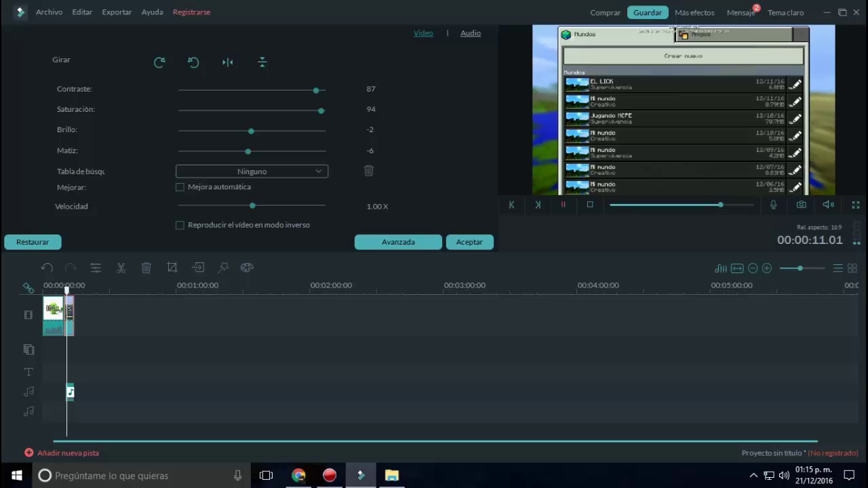
pyautogui.press('space')
pyautogui.press('space')
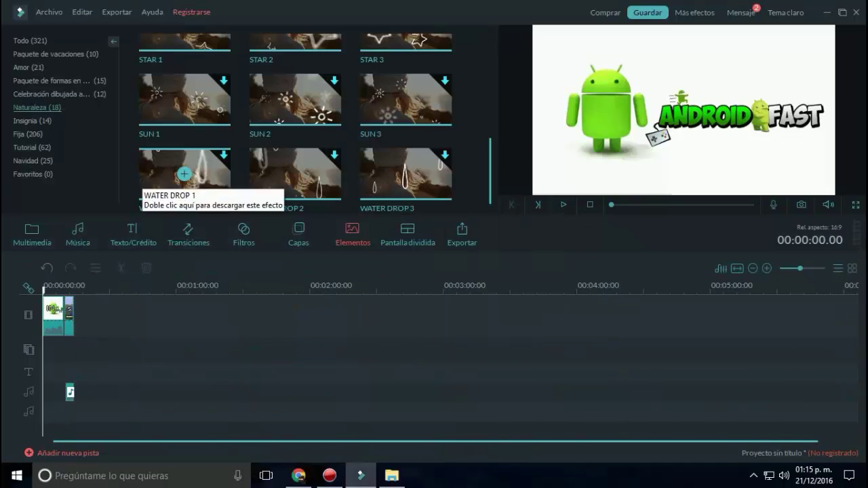
# Place the WATER DROP 1 nature element on the overlay track at 00:00:09.18 and preview it up to 00:00:27.17.
pyautogui.moveTo(184, 170); pyautogui.dragTo(67, 349)
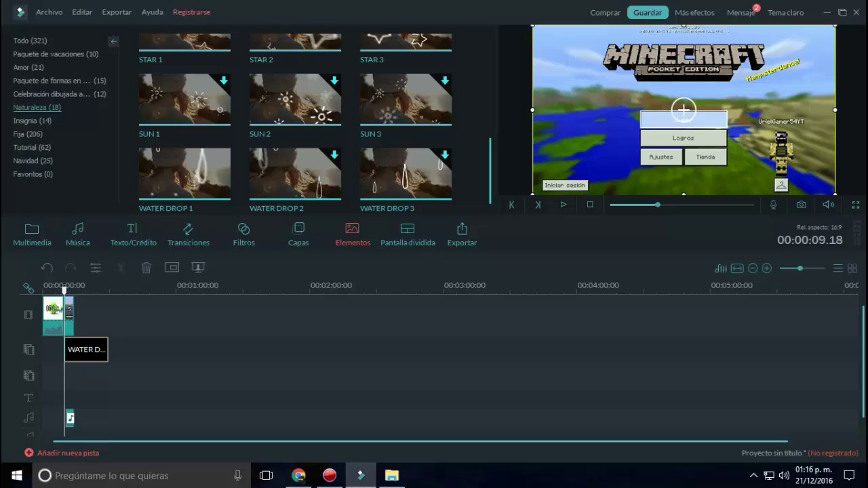
pyautogui.press('space')
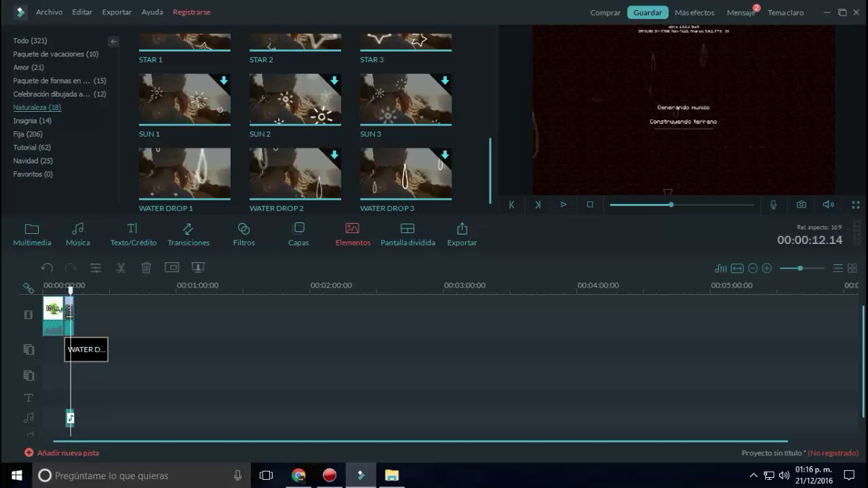
pyautogui.click(684, 110)
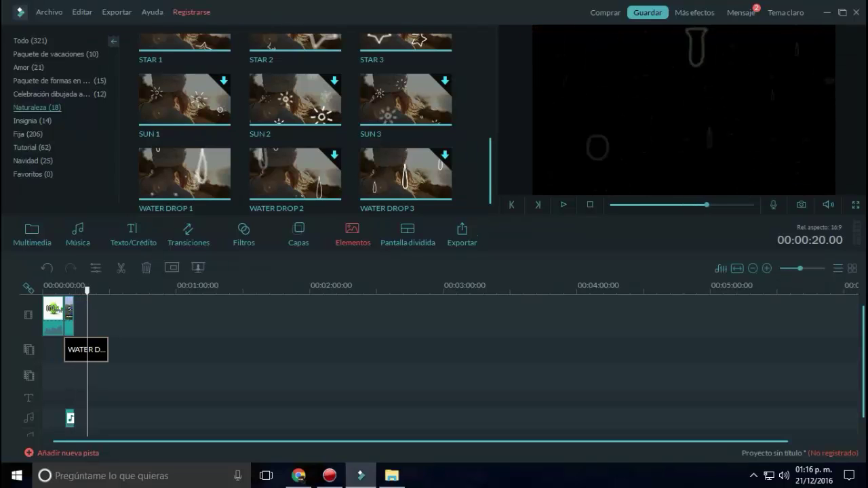
pyautogui.moveTo(87, 290); pyautogui.dragTo(104, 290)
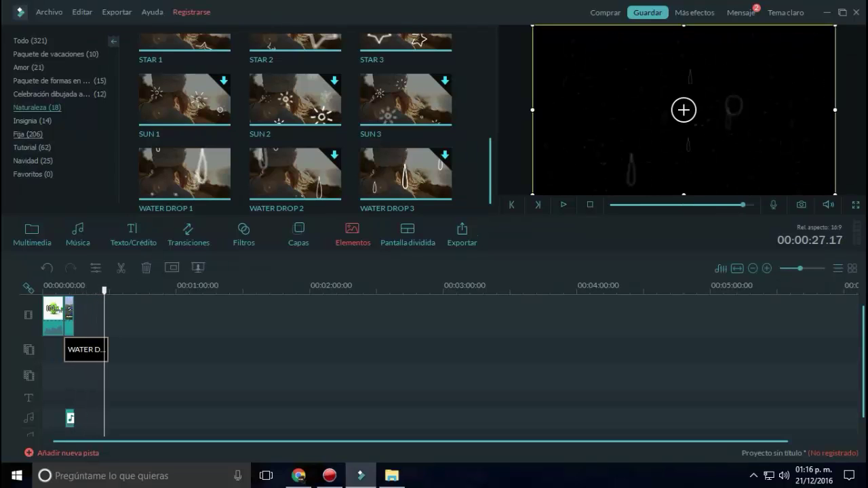
# Look through the Fija, Navidad and Tutorial element categories for other overlays.
pyautogui.click(28, 134)
pyautogui.scroll(-3, 295, 82)
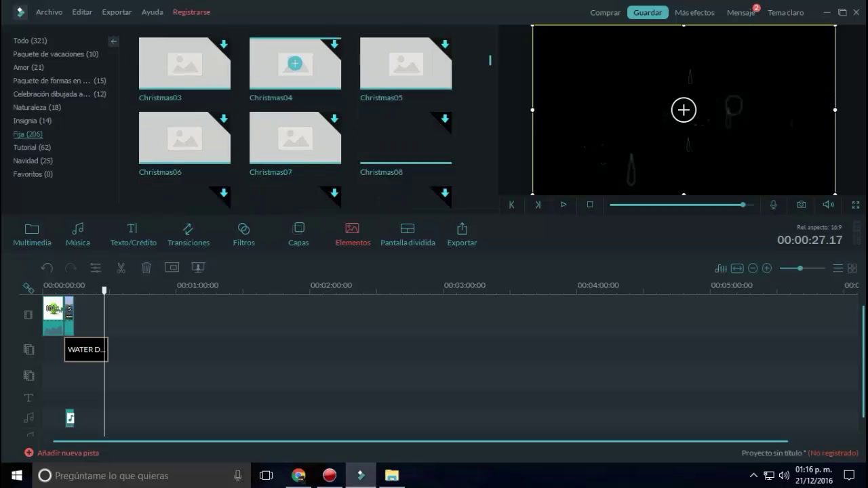
pyautogui.scroll(-10, 295, 63)
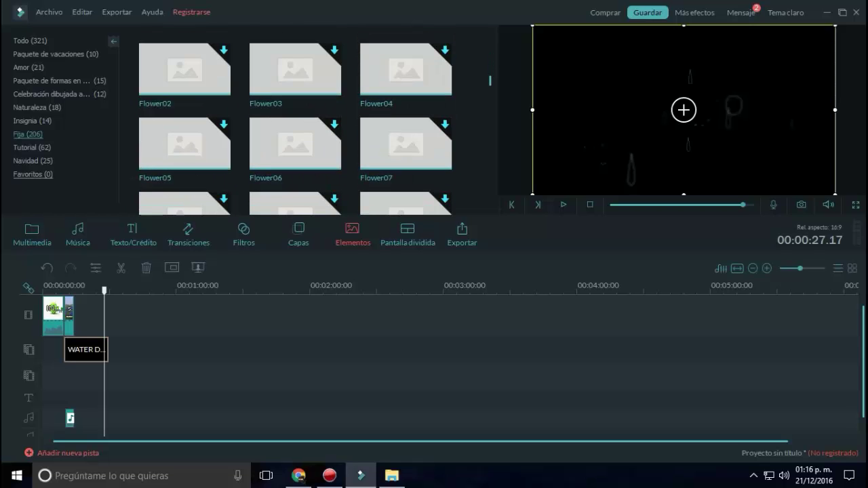
pyautogui.click(33, 161)
pyautogui.click(32, 148)
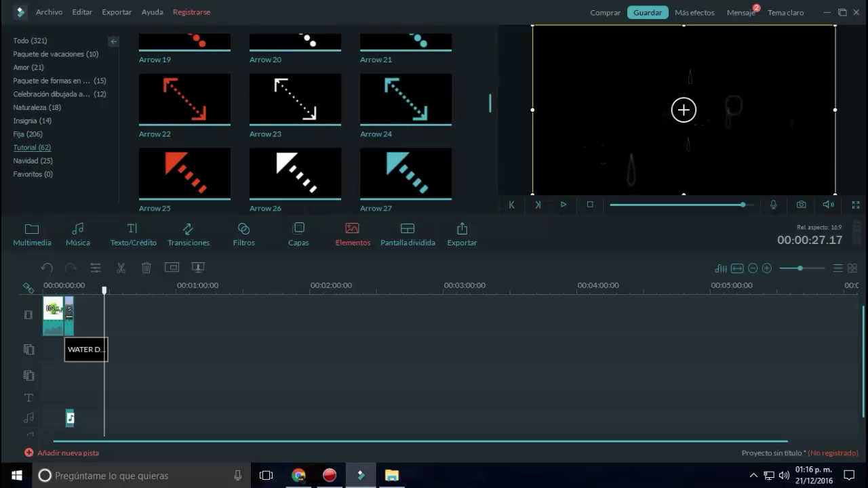
pyautogui.scroll(-5, 300, 122)
pyautogui.scroll(5, 301, 122)
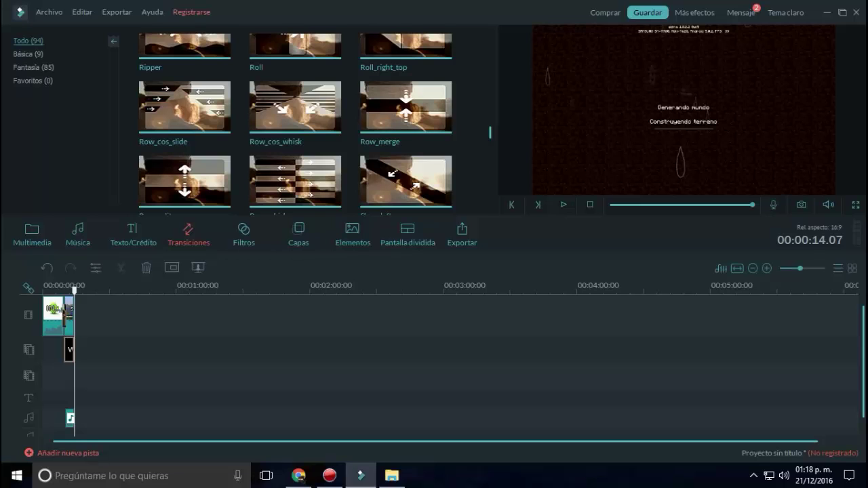
pyautogui.moveTo(74, 290)
pyautogui.mouseDown()
pyautogui.moveTo(67, 290)
pyautogui.moveTo(75, 291)
pyautogui.mouseUp()
pyautogui.moveTo(74, 290)
pyautogui.mouseDown()
pyautogui.moveTo(54, 290)
pyautogui.moveTo(75, 290)
pyautogui.mouseUp()
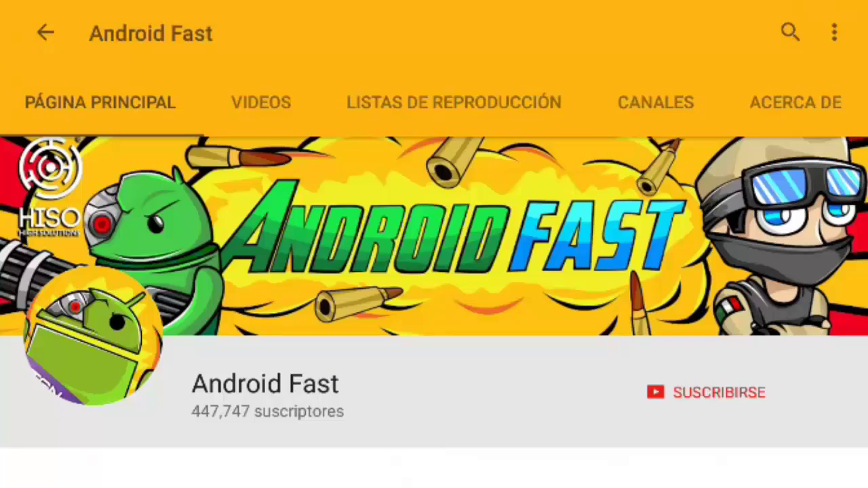
# Switch to YouTube, subscribe to the Android Fast channel and turn on its notifications.
pyautogui.click(706, 392)
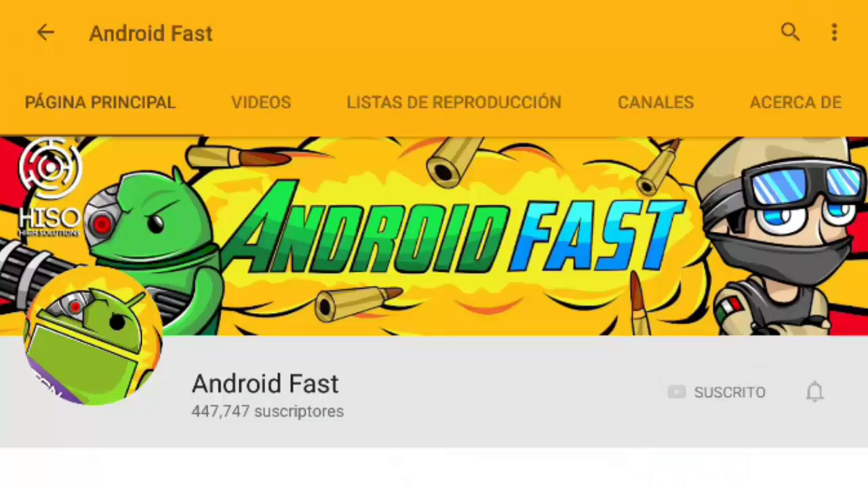
pyautogui.click(815, 392)
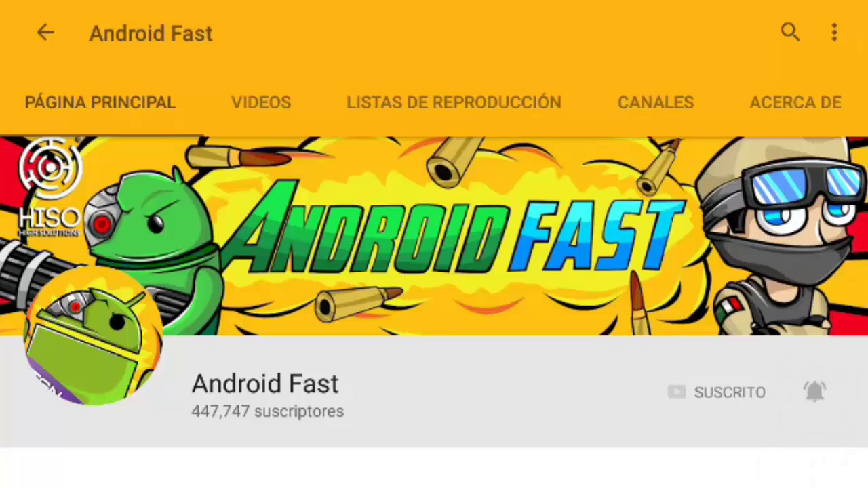